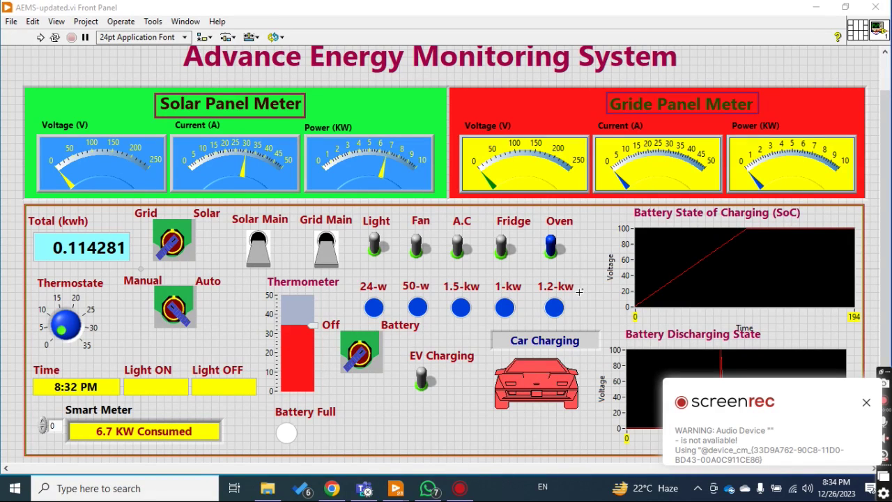
Step: Flip the Solar Main and Grid Main switches to their opposite positions
{"action": "left_click", "coordinate": [867, 403]}
{"action": "left_click_drag", "start_coordinate": [888, 267], "coordinate": [889, 232]}
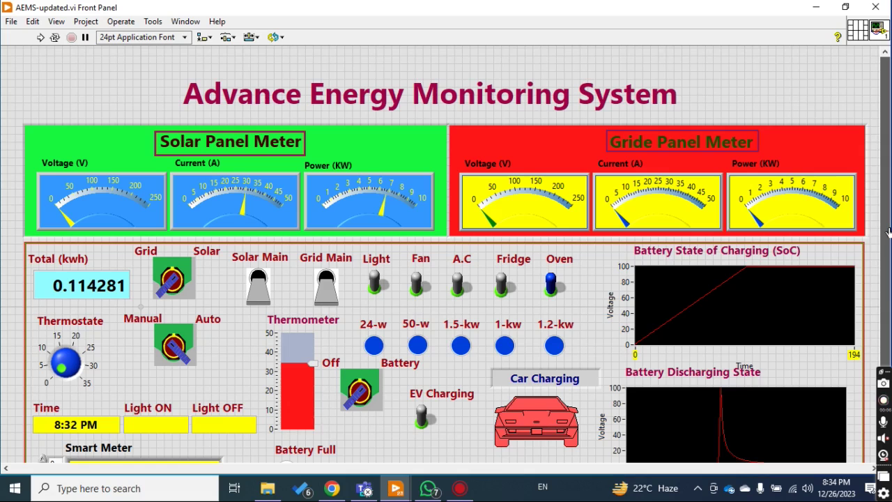
{"action": "left_click_drag", "start_coordinate": [889, 232], "coordinate": [888, 268]}
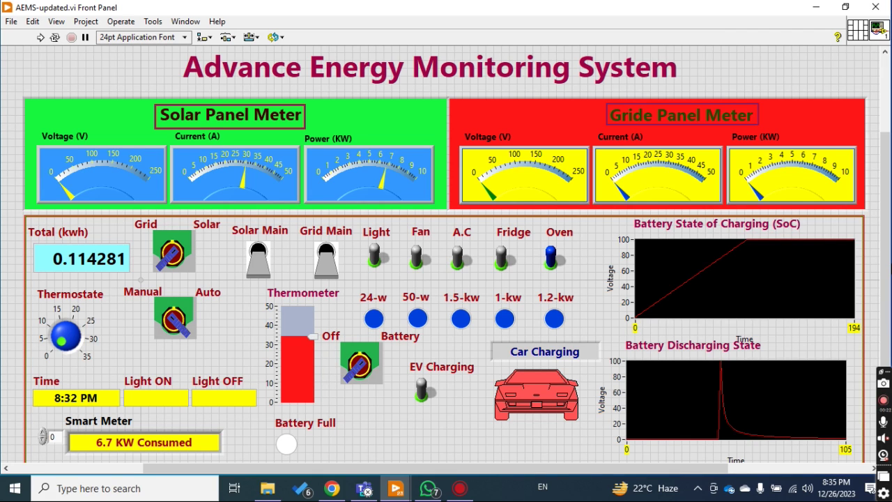
{"action": "left_click", "coordinate": [258, 259]}
{"action": "left_click", "coordinate": [319, 267]}
{"action": "left_click", "coordinate": [319, 268]}
Step: Point out the Smart Meter, EV Charging objects, car picture and Battery Discharging State graph
{"action": "left_click", "coordinate": [405, 420]}
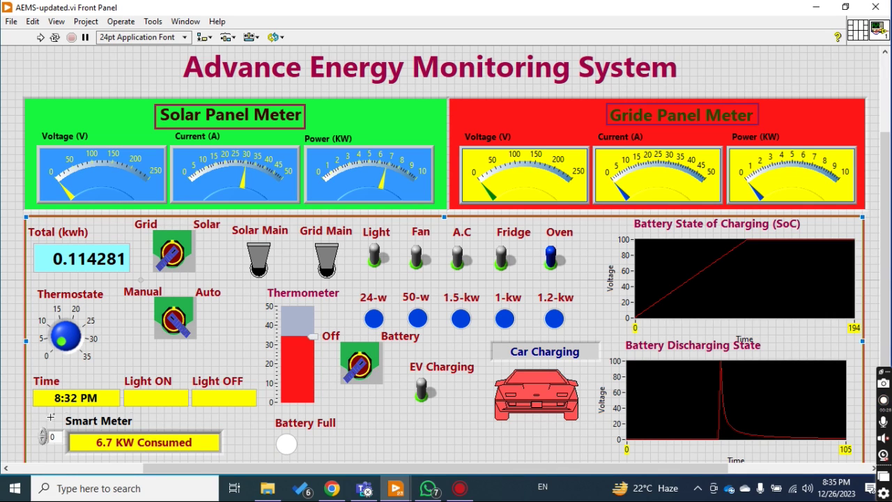
{"action": "left_click_drag", "start_coordinate": [39, 416], "coordinate": [189, 455]}
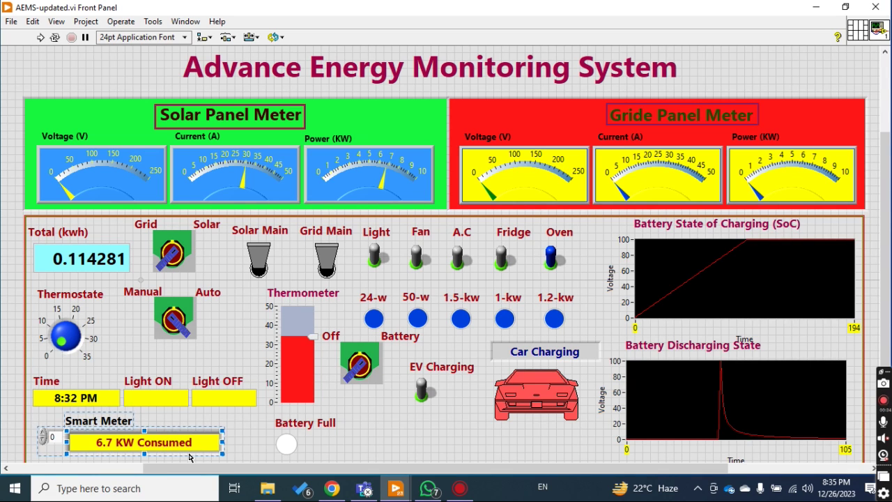
{"action": "left_click", "coordinate": [358, 432]}
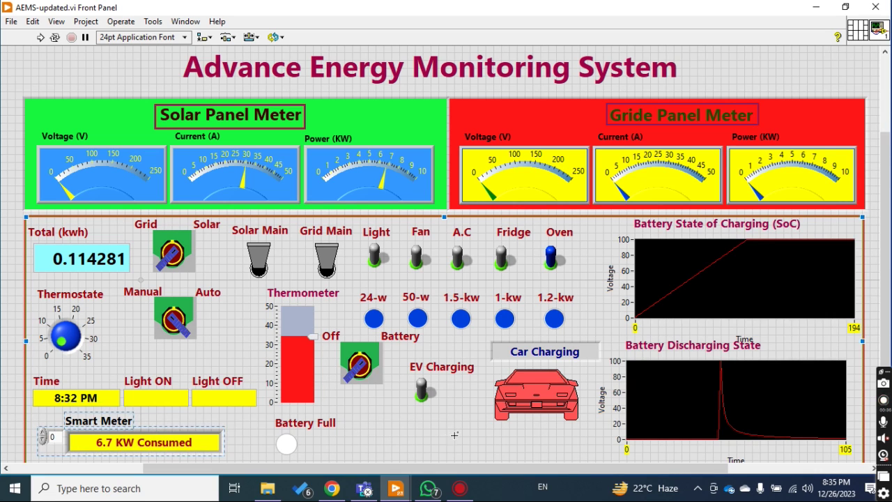
{"action": "left_click_drag", "start_coordinate": [432, 338], "coordinate": [556, 425]}
{"action": "left_click", "coordinate": [554, 391]}
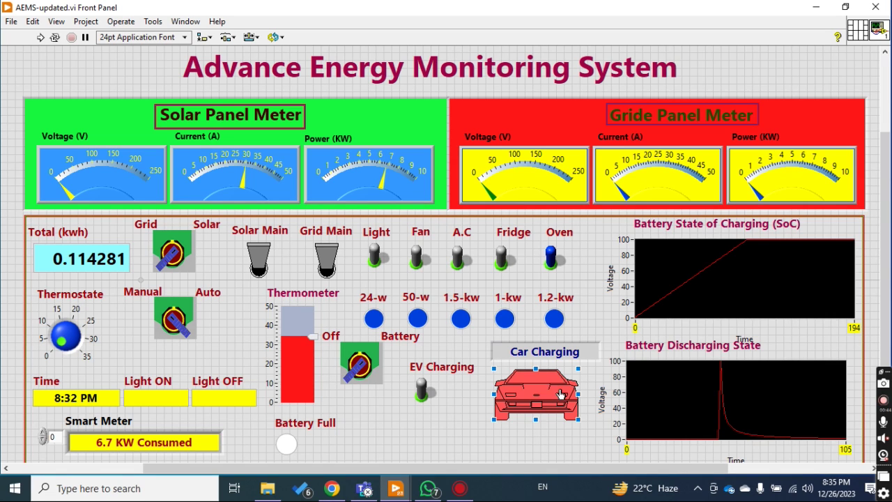
{"action": "left_click", "coordinate": [694, 401]}
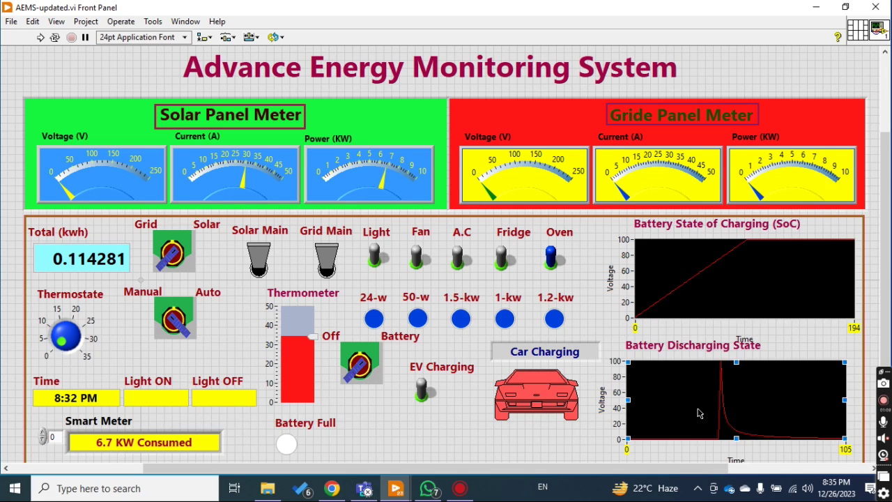
Step: Turn the Light and Fan loads on
{"action": "scroll", "coordinate": [699, 413], "scroll_direction": "up", "scroll_amount": 1}
{"action": "scroll", "coordinate": [603, 378], "scroll_direction": "down", "scroll_amount": 1}
{"action": "left_click", "coordinate": [375, 263]}
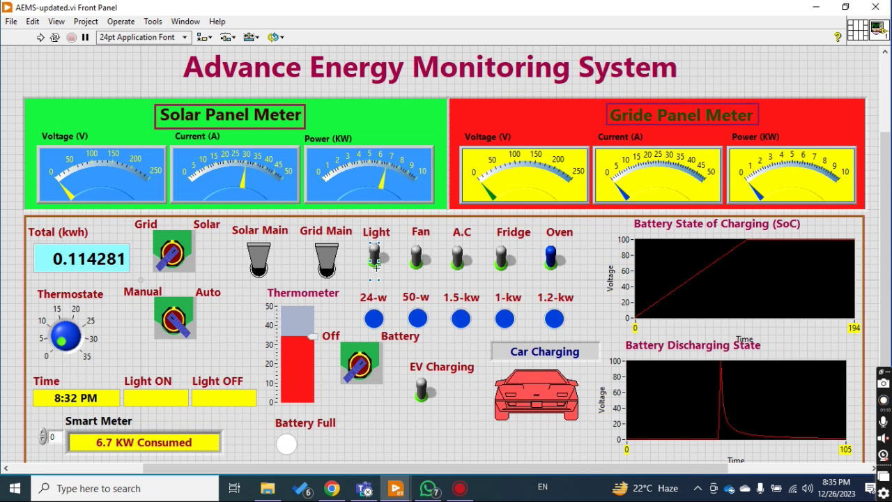
{"action": "left_click", "coordinate": [375, 262]}
{"action": "left_click", "coordinate": [416, 259]}
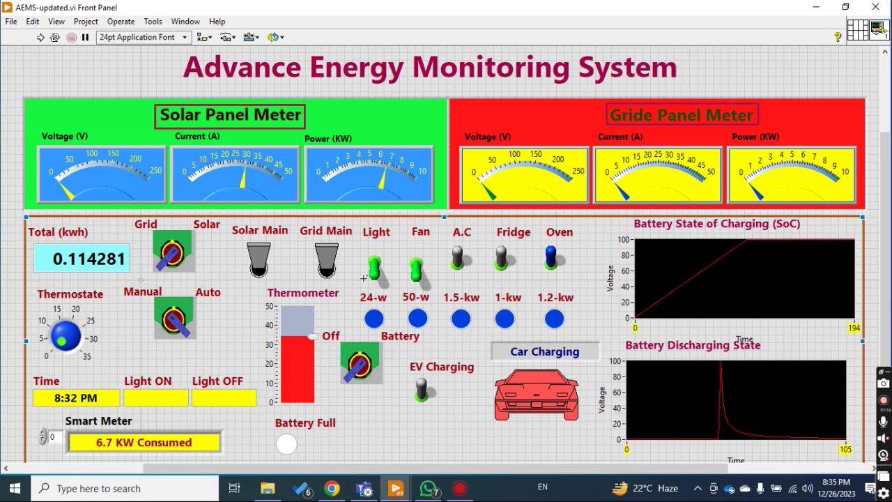
Step: Clear both the Battery State of Charging and Battery Discharging State charts
{"action": "right_click", "coordinate": [799, 278]}
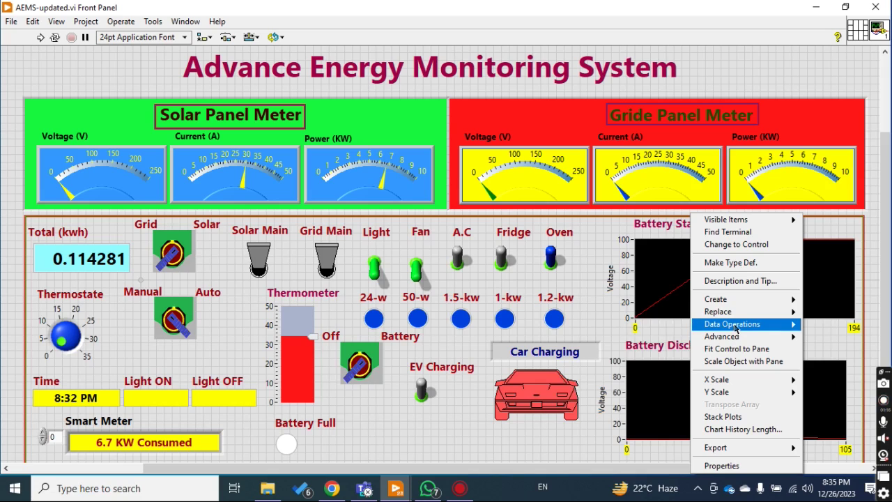
{"action": "mouse_move", "coordinate": [788, 324]}
{"action": "left_click", "coordinate": [607, 397]}
{"action": "right_click", "coordinate": [708, 396]}
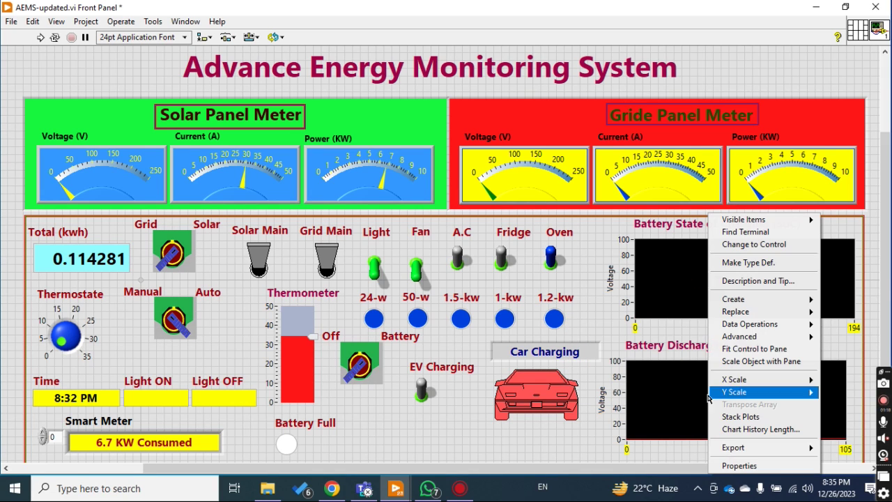
{"action": "mouse_move", "coordinate": [731, 328]}
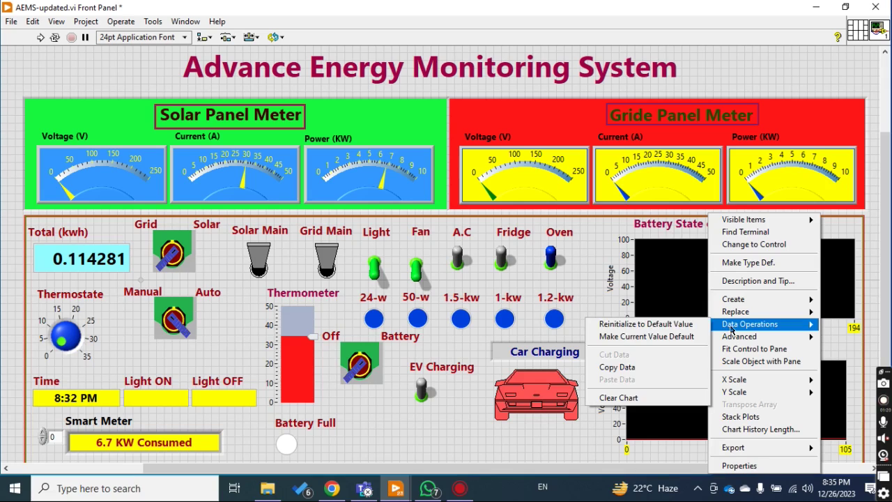
{"action": "left_click", "coordinate": [644, 398]}
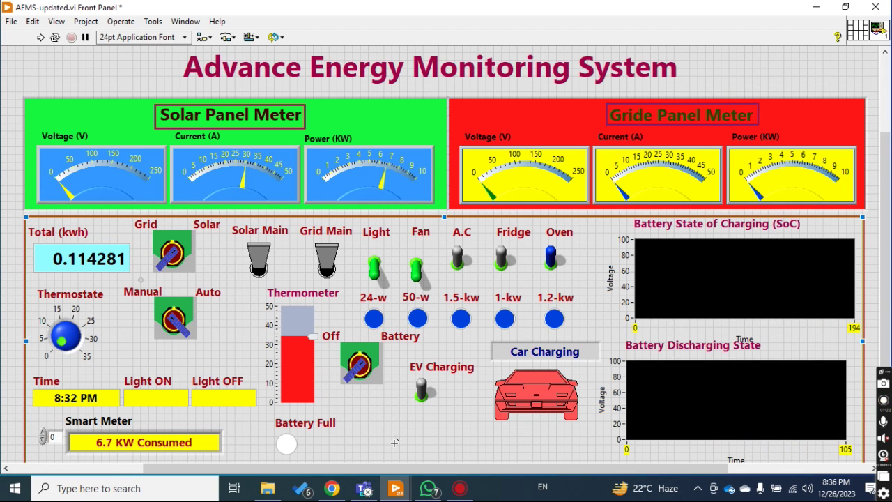
Step: Turn EV Charging on and start running the energy monitoring VI
{"action": "left_click", "coordinate": [418, 391]}
{"action": "left_click", "coordinate": [364, 405]}
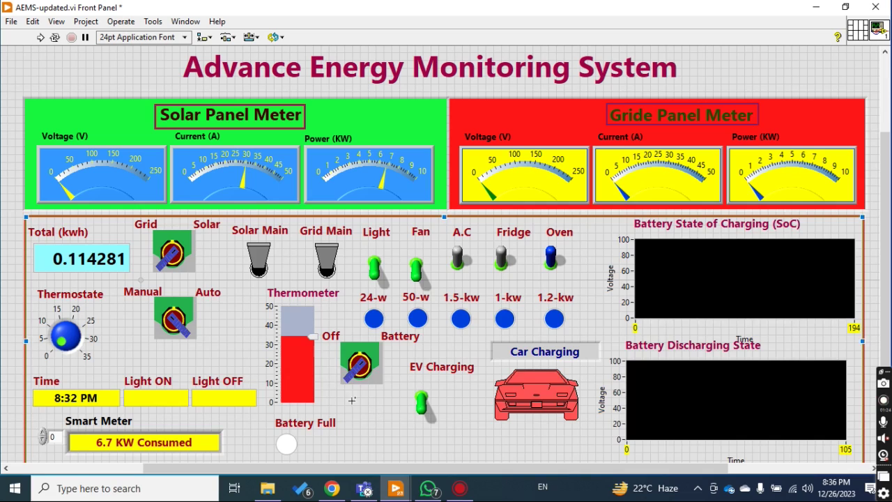
{"action": "left_click", "coordinate": [115, 151]}
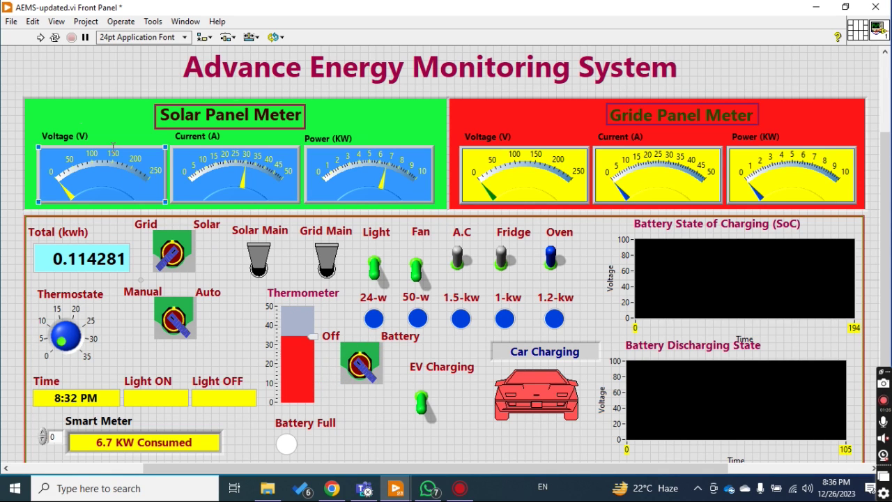
{"action": "left_click", "coordinate": [41, 37]}
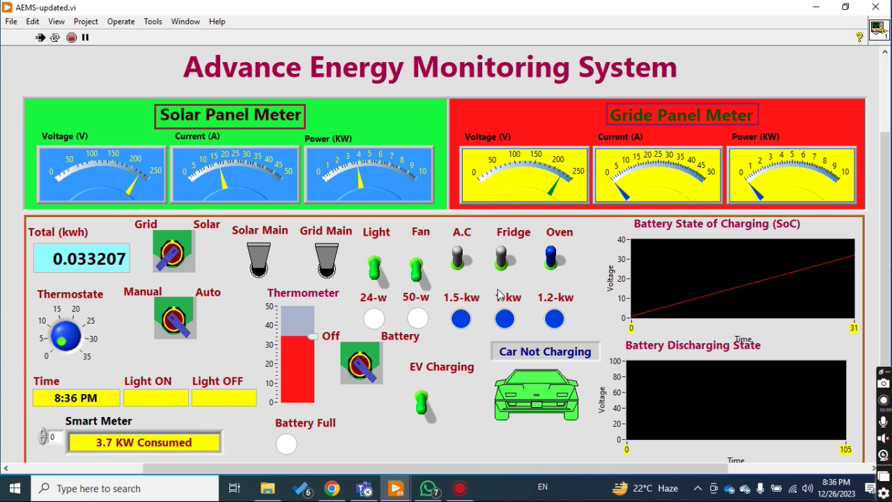
Step: Turn off the Fan, Light and 1.2-kW Oven loads, then step the smart meter to export mode
{"action": "left_click", "coordinate": [414, 276]}
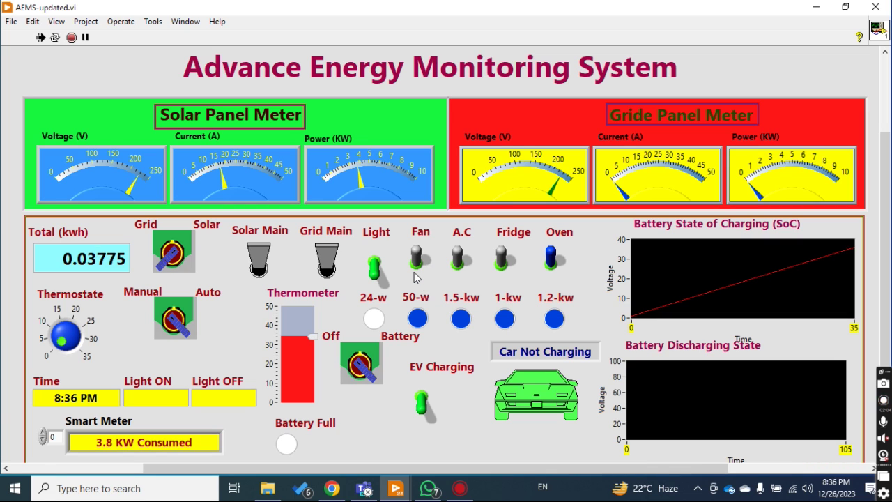
{"action": "left_click", "coordinate": [375, 271]}
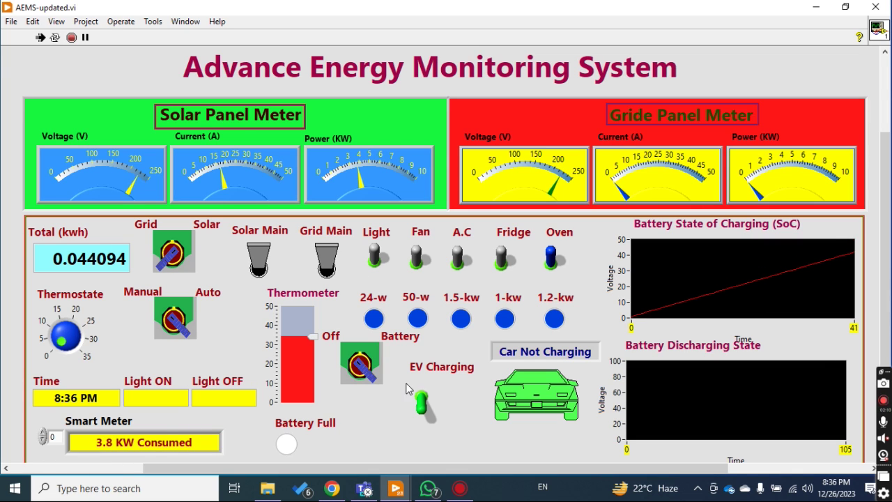
{"action": "left_click", "coordinate": [551, 256]}
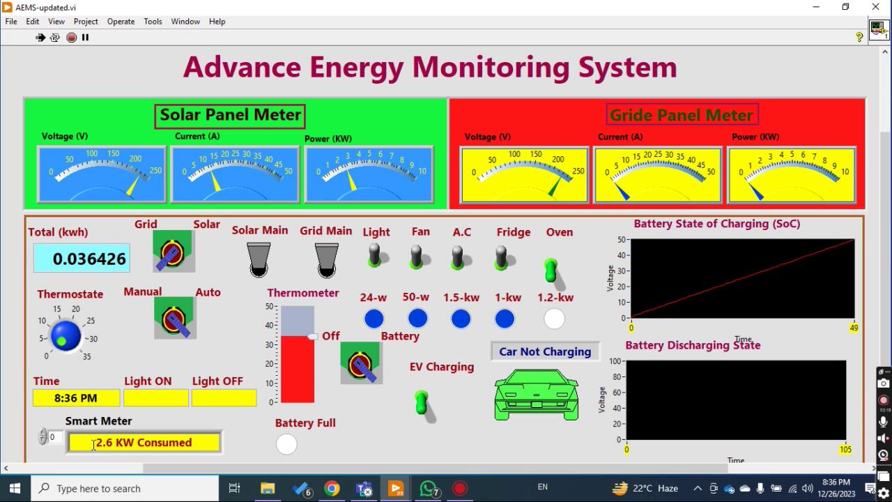
{"action": "left_click", "coordinate": [43, 432]}
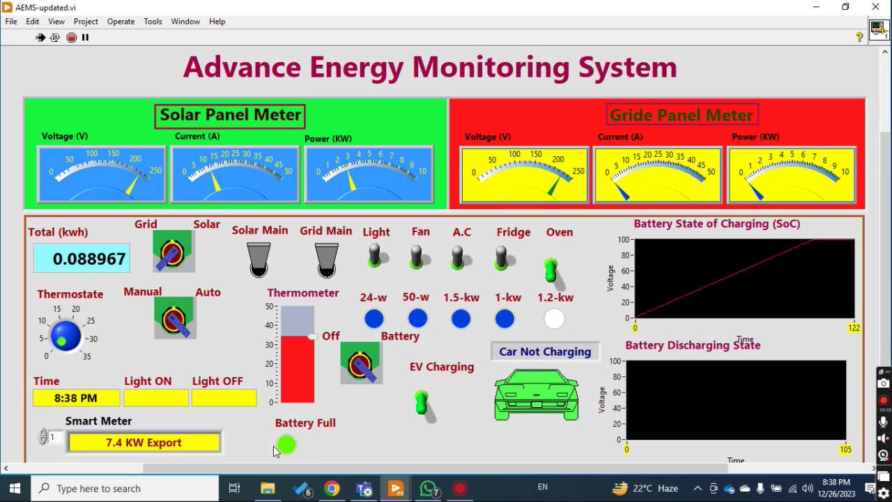
Step: Step the Smart Meter setting to 2 so it shows 11.7 A total current
{"action": "left_click", "coordinate": [44, 432]}
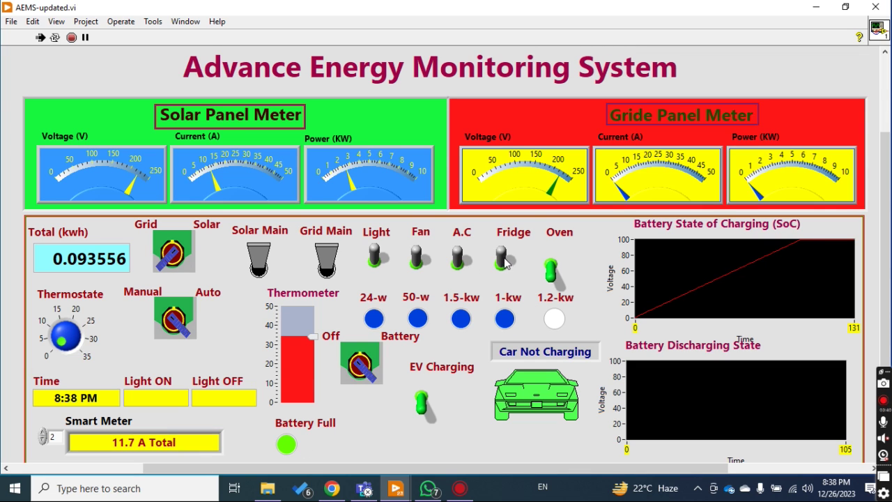
Step: Turn the Oven back on and start EV charging, bringing the meter to 30.2 A total
{"action": "left_click", "coordinate": [551, 272]}
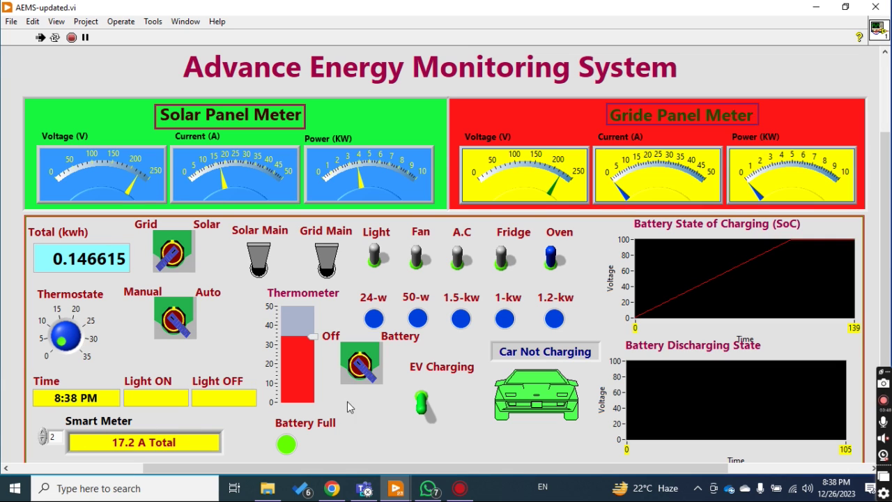
{"action": "left_click", "coordinate": [422, 404]}
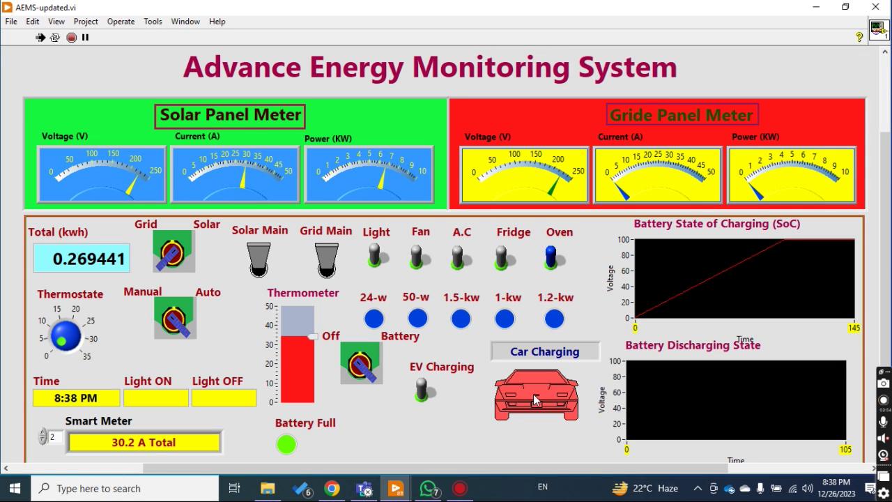
Step: Toggle EV Charging several times, ending off with Car Not Charging and 17.2 A total
{"action": "left_click", "coordinate": [422, 395]}
{"action": "left_click", "coordinate": [422, 395]}
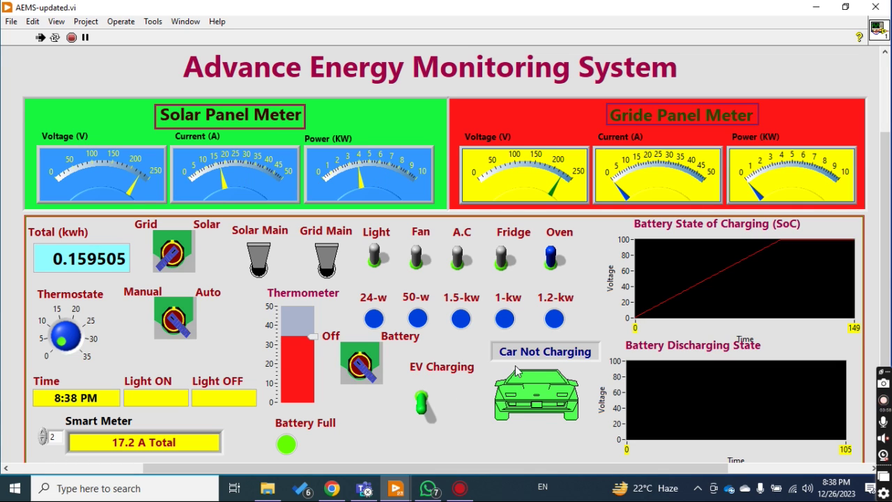
{"action": "left_click", "coordinate": [422, 403]}
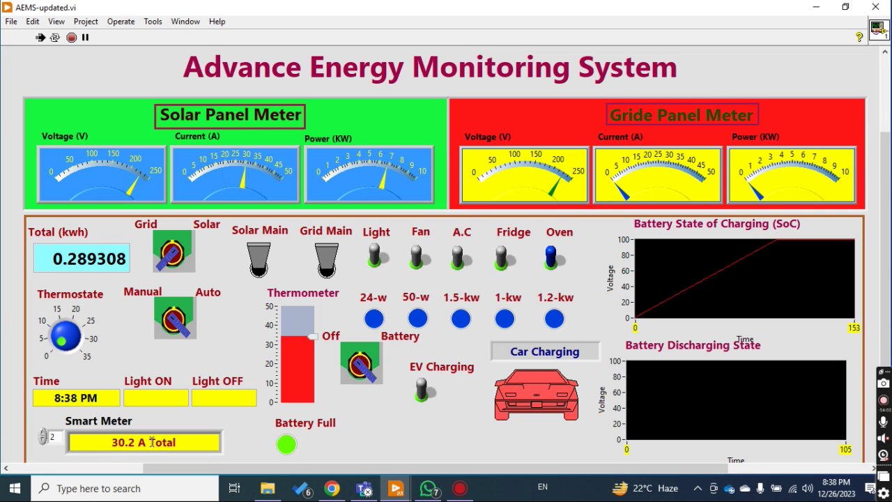
{"action": "left_click", "coordinate": [424, 394]}
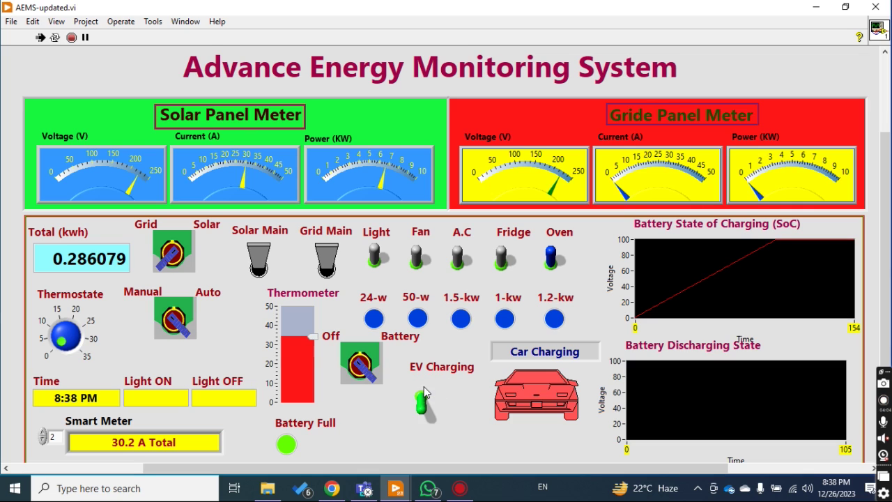
{"action": "left_click", "coordinate": [420, 403]}
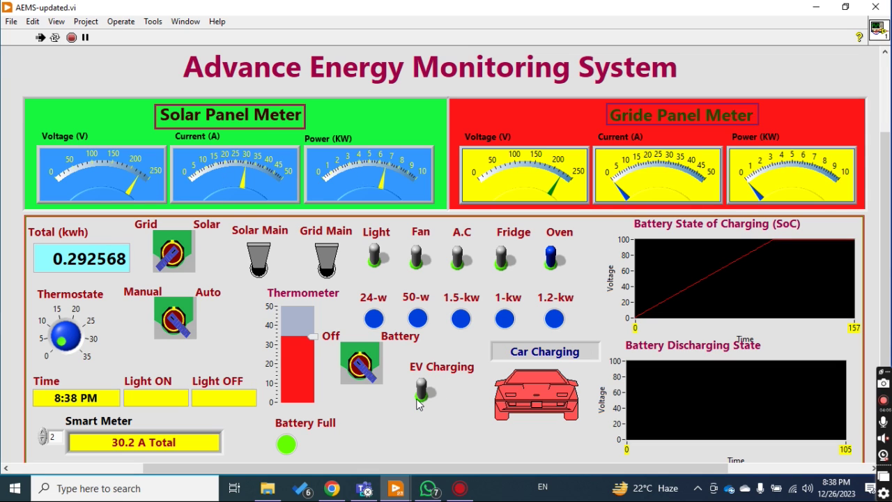
{"action": "left_click", "coordinate": [421, 396]}
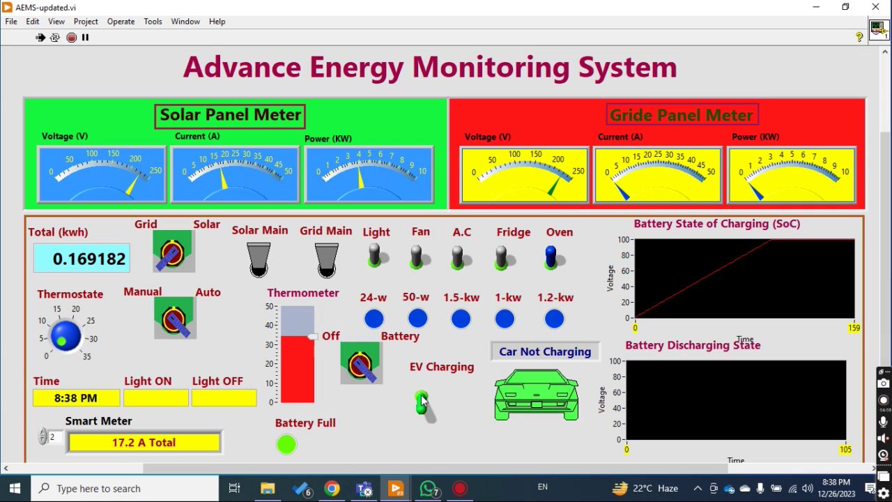
{"action": "left_click", "coordinate": [422, 397]}
{"action": "left_click", "coordinate": [421, 397]}
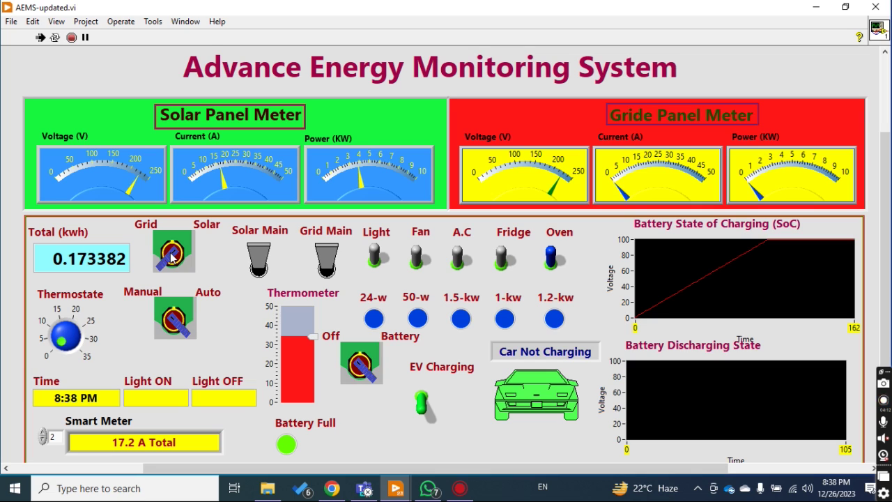
Step: Switch off Solar Main and Grid Main, then turn the Battery switch to power the loads
{"action": "left_click", "coordinate": [262, 255]}
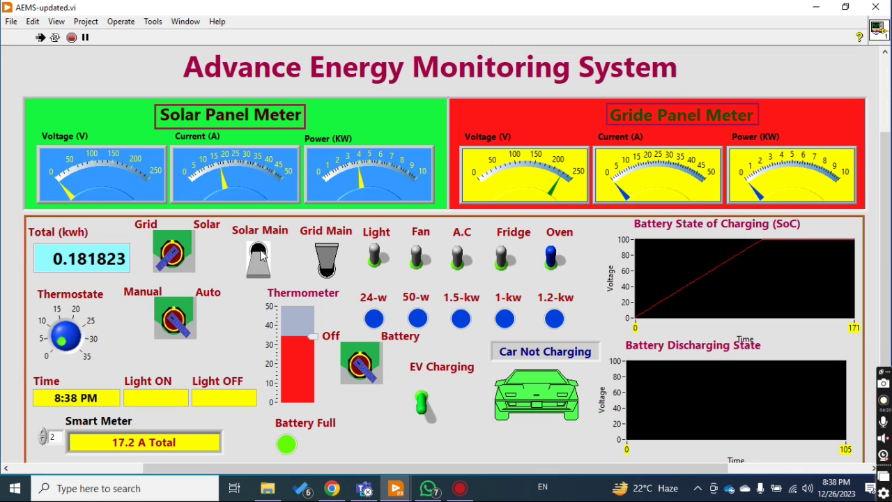
{"action": "left_click", "coordinate": [325, 261]}
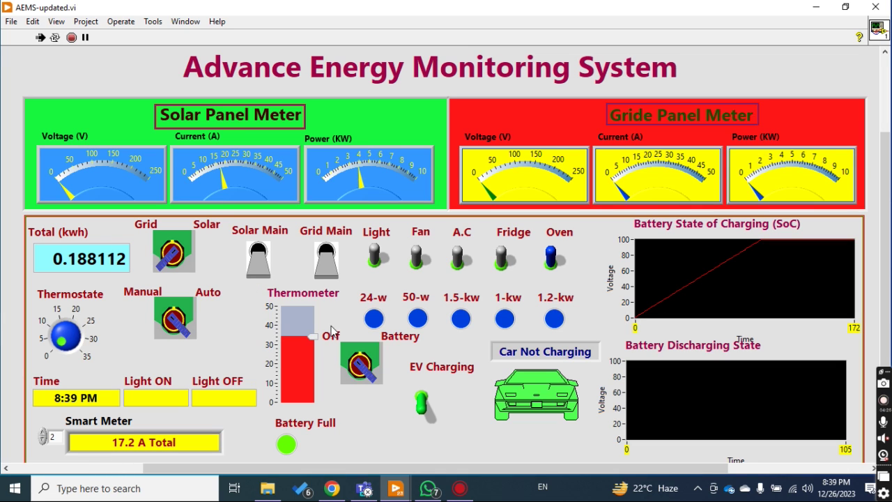
{"action": "left_click", "coordinate": [368, 374]}
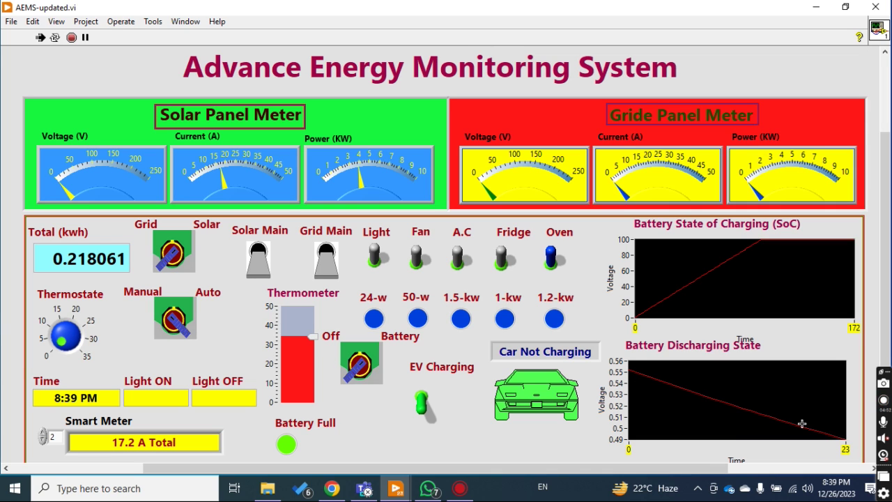
Step: Toggle EV Charging on, off and on again while running from the battery
{"action": "left_click", "coordinate": [423, 405]}
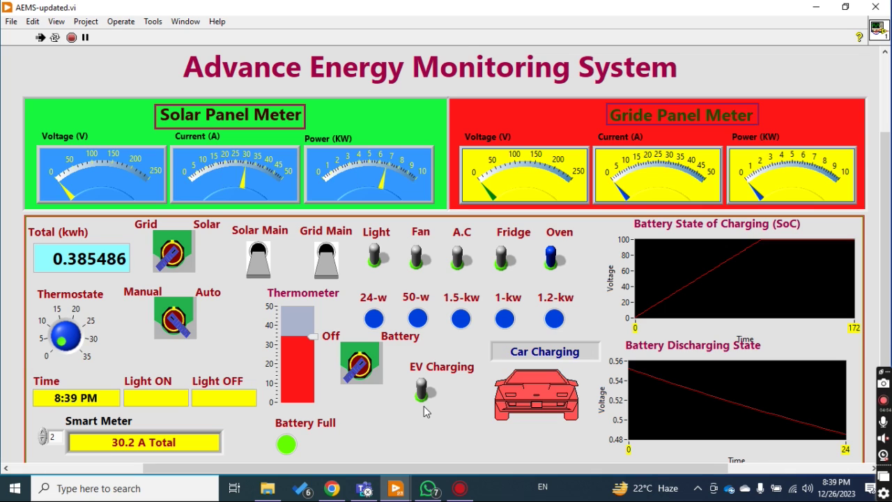
{"action": "left_click", "coordinate": [425, 399]}
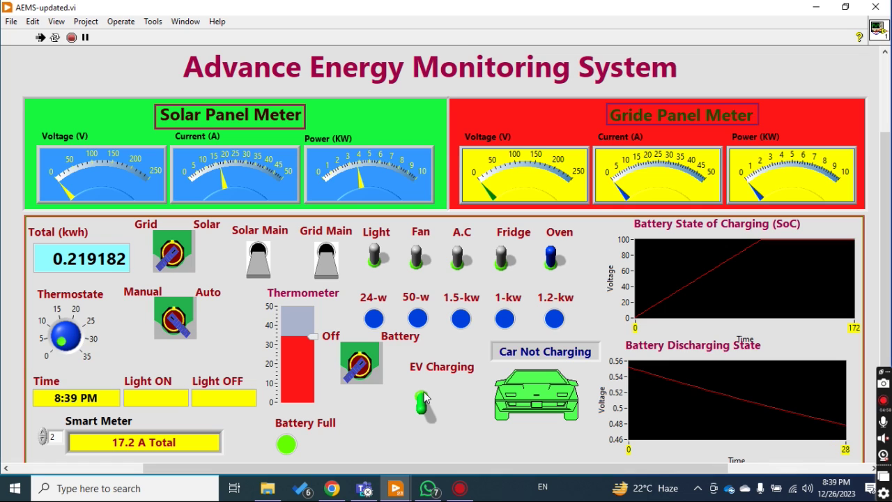
{"action": "left_click", "coordinate": [425, 399]}
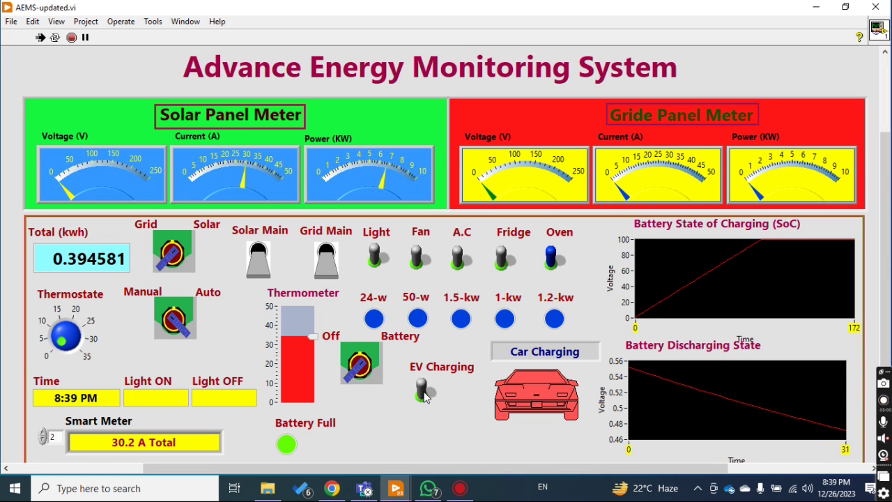